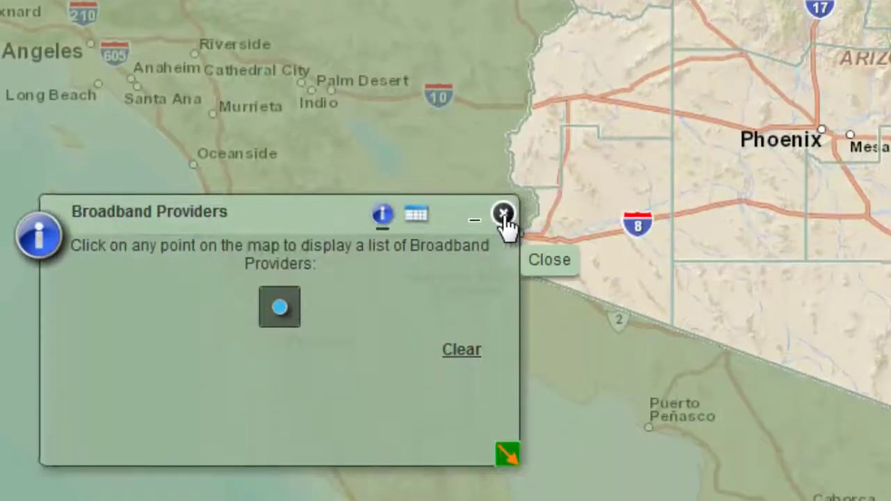
Step: Close the Broadband Providers panel and the Map Display Choices panel
{"action": "left_click", "coordinate": [503, 404]}
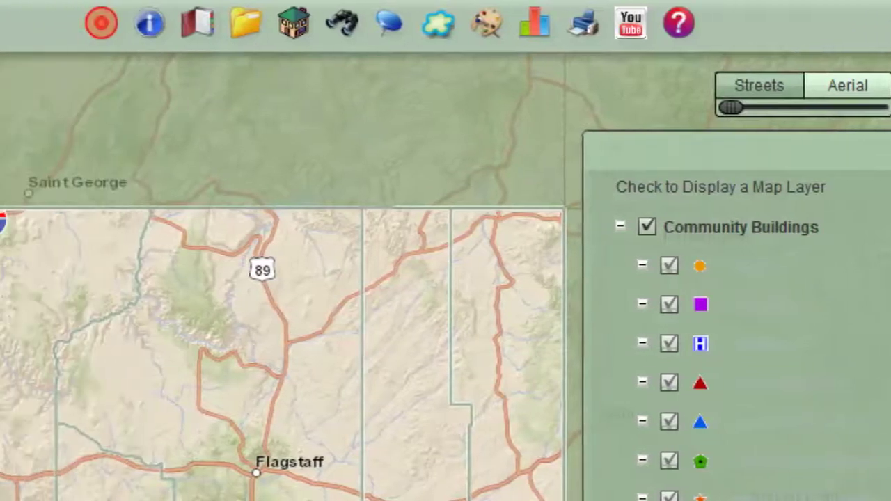
{"action": "left_click", "coordinate": [849, 151]}
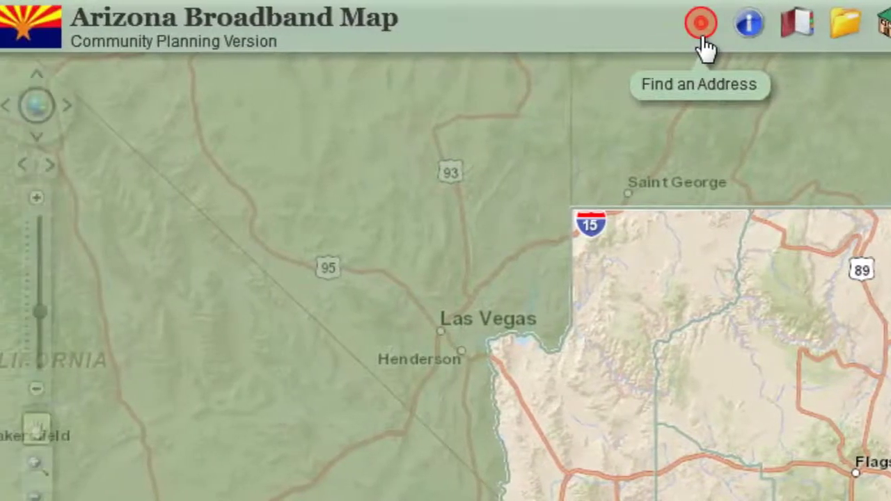
Step: Search Find an Address for 1616 W ADAMS ST PHOENIX 85007
{"action": "left_click", "coordinate": [719, 43]}
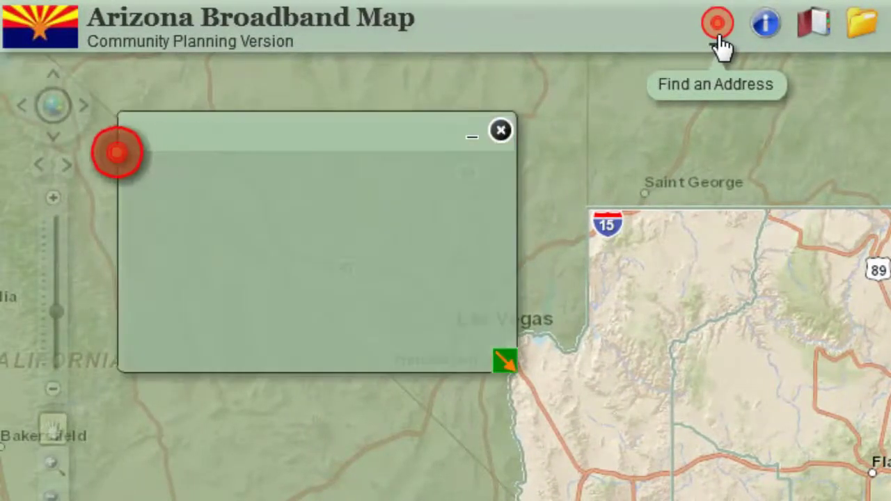
{"action": "left_click", "coordinate": [301, 230]}
{"action": "type", "text": "1616 "}
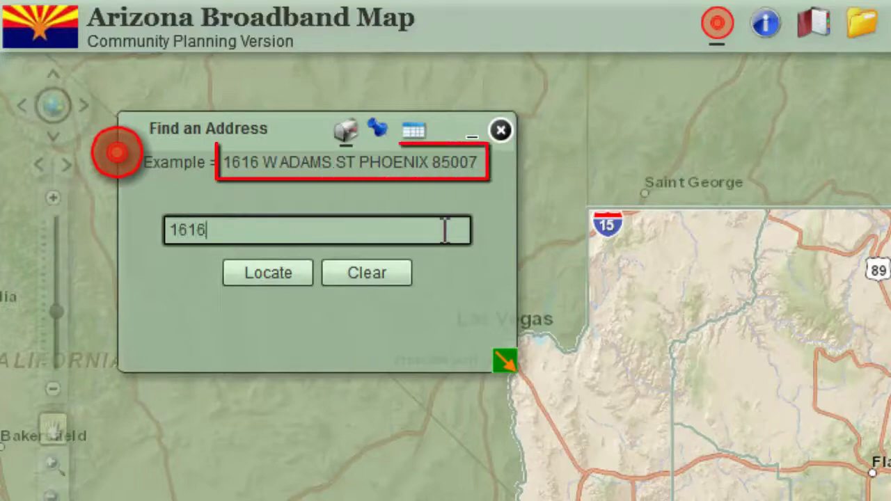
{"action": "type", "text": "W ADAMS "}
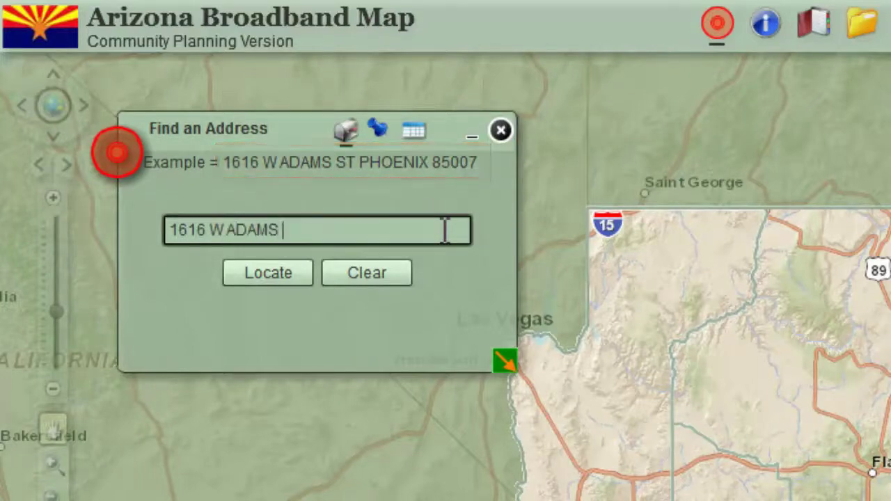
{"action": "type", "text": "ST PH"}
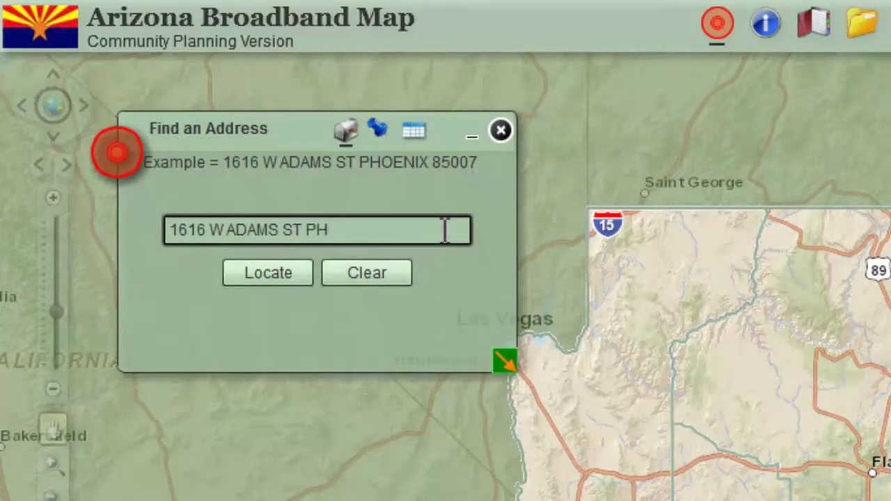
{"action": "type", "text": "OENIX 85007"}
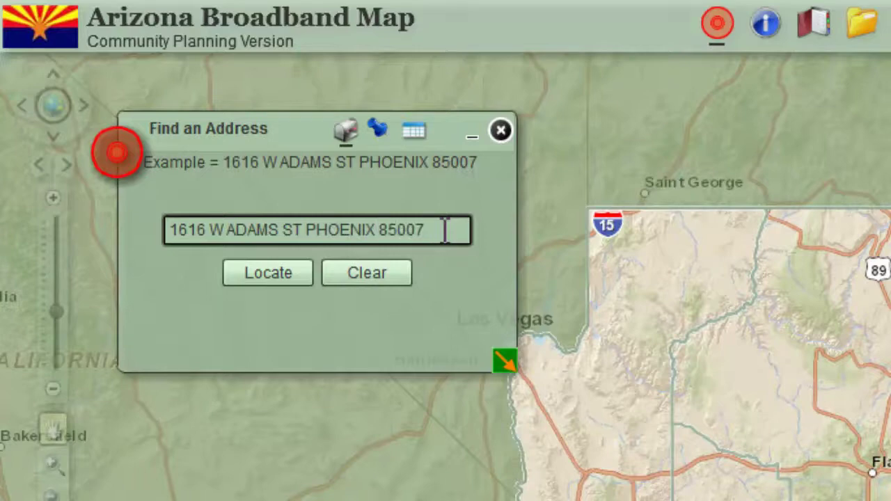
{"action": "key", "text": "Return"}
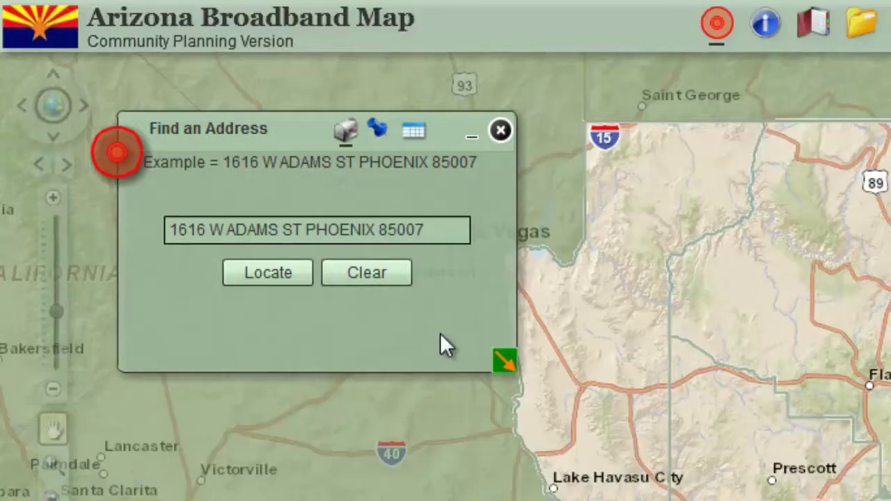
{"action": "left_click", "coordinate": [269, 279]}
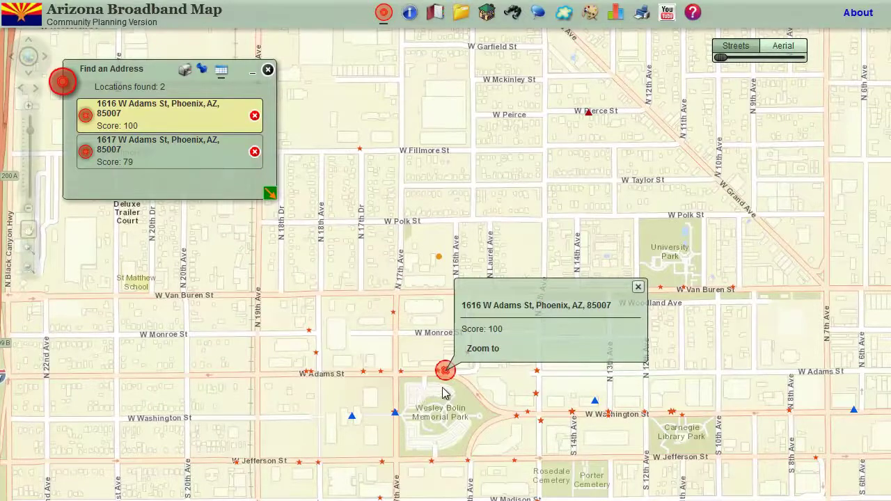
{"action": "left_click", "coordinate": [493, 357]}
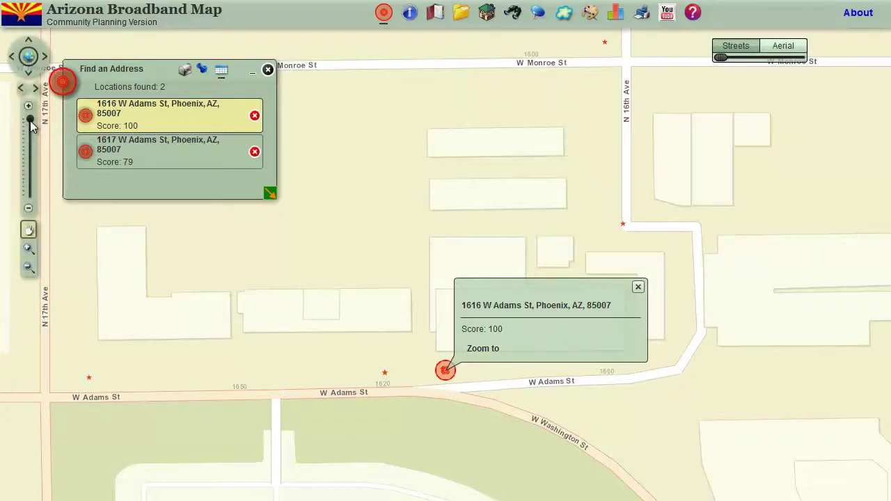
{"action": "mouse_move", "coordinate": [30, 120]}
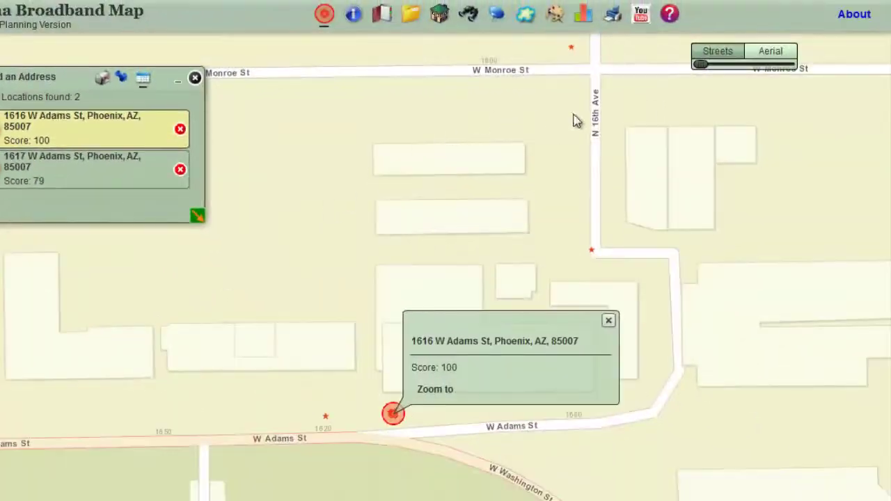
Step: View the Adams St pin on aerial imagery, then return to streets and the statewide view
{"action": "left_click", "coordinate": [784, 56]}
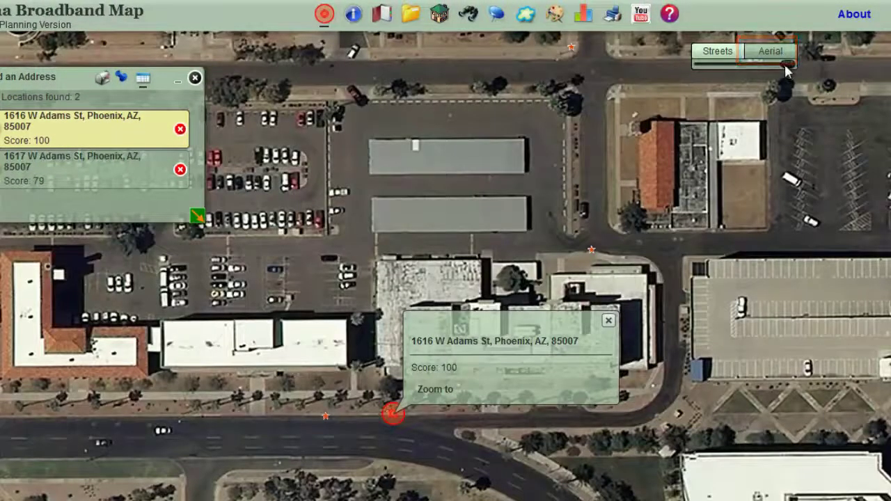
{"action": "mouse_move", "coordinate": [786, 67]}
{"action": "left_mouse_down"}
{"action": "mouse_move", "coordinate": [700, 66]}
{"action": "mouse_move", "coordinate": [784, 70]}
{"action": "left_mouse_up"}
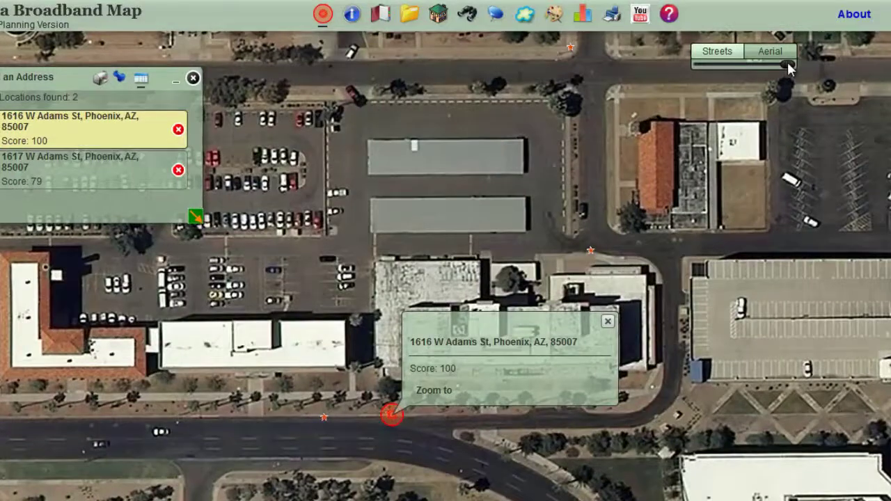
{"action": "left_click", "coordinate": [718, 53]}
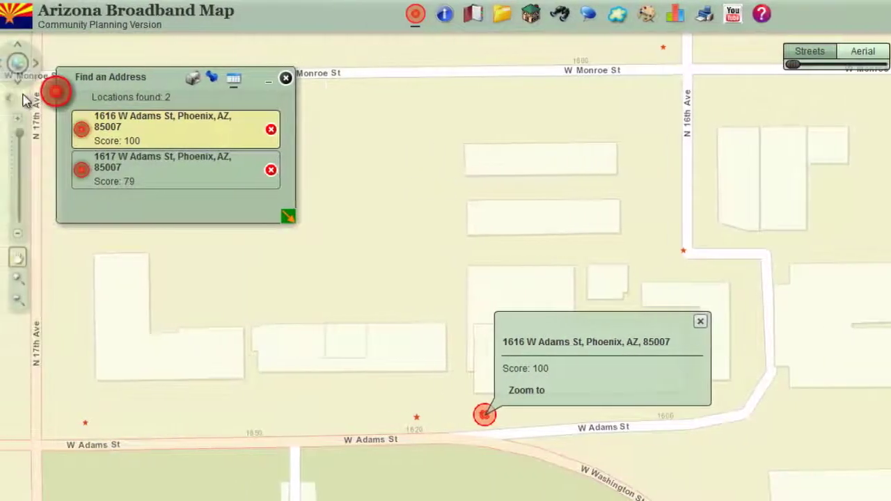
{"action": "left_click", "coordinate": [25, 102]}
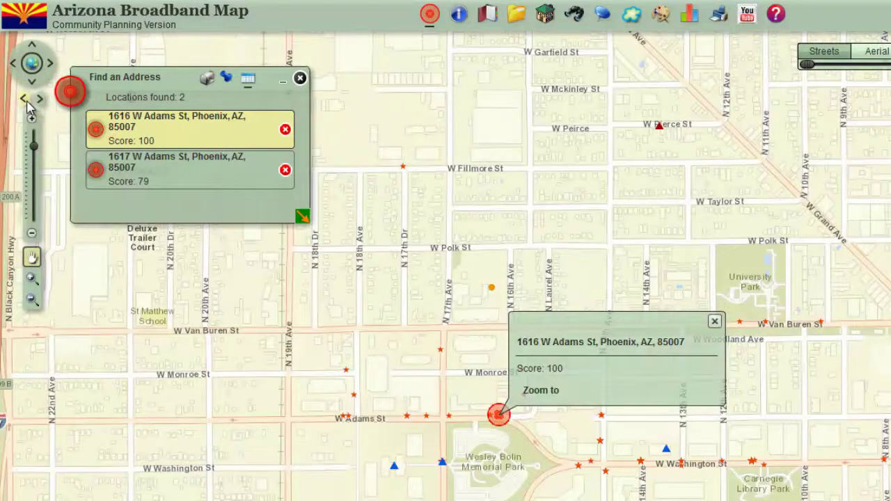
{"action": "left_click", "coordinate": [25, 102]}
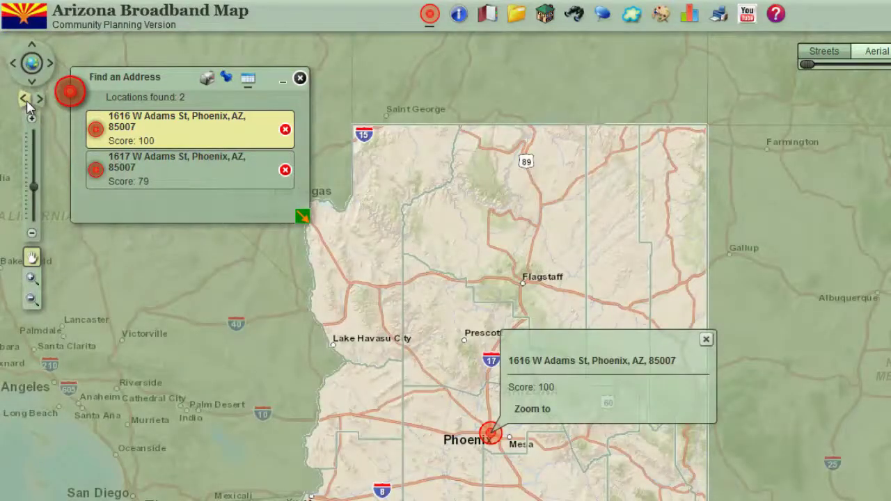
Step: Zoom to the first Adams St result, return to full extent, and reopen the address form
{"action": "left_click", "coordinate": [179, 132]}
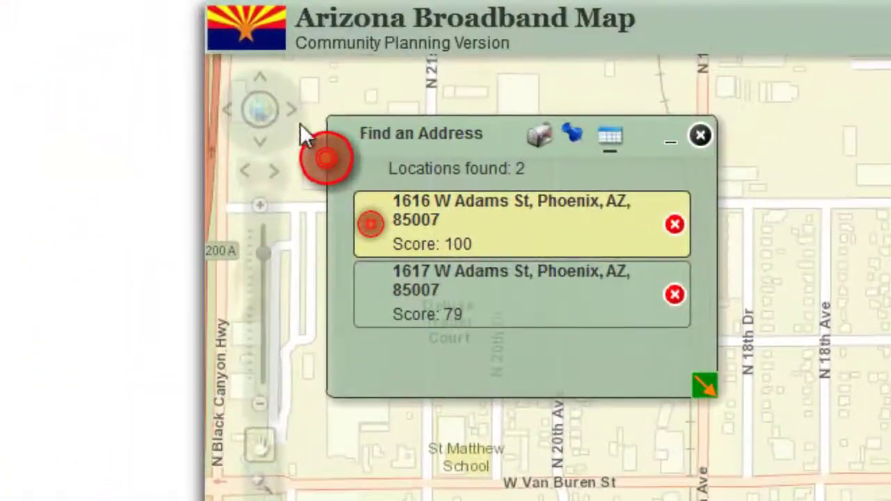
{"action": "left_click", "coordinate": [258, 113]}
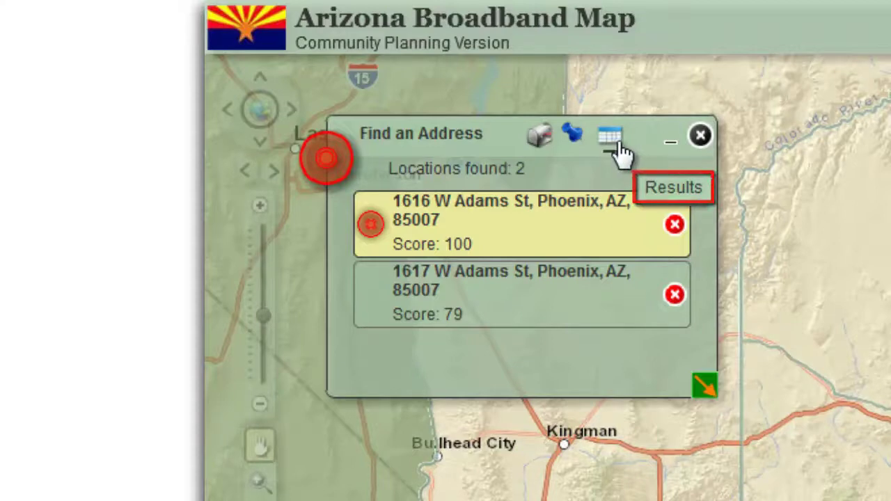
{"action": "left_click", "coordinate": [541, 139]}
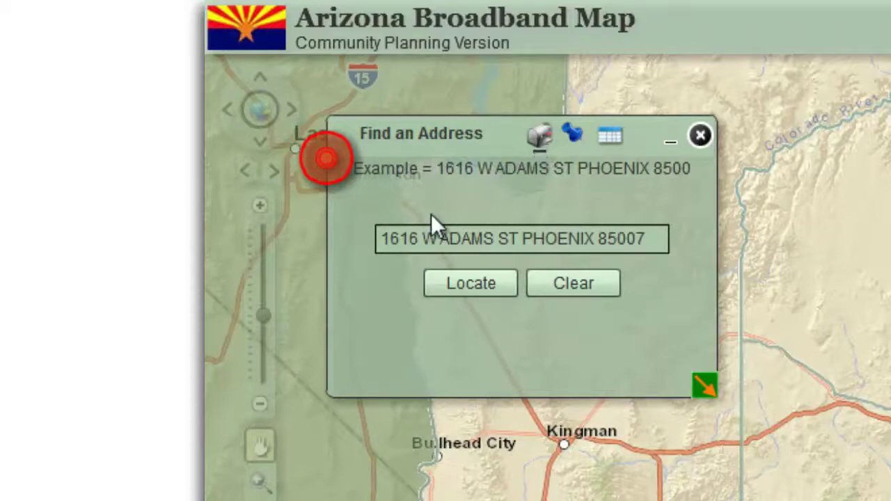
Step: Search the address without house number 1616, which finds nothing, and return to the form
{"action": "left_click", "coordinate": [427, 240]}
{"action": "key", "text": "BackSpace"}
{"action": "key", "text": "BackSpace"}
{"action": "key", "text": "BackSpace"}
{"action": "key", "text": "BackSpace"}
{"action": "key", "text": "BackSpace"}
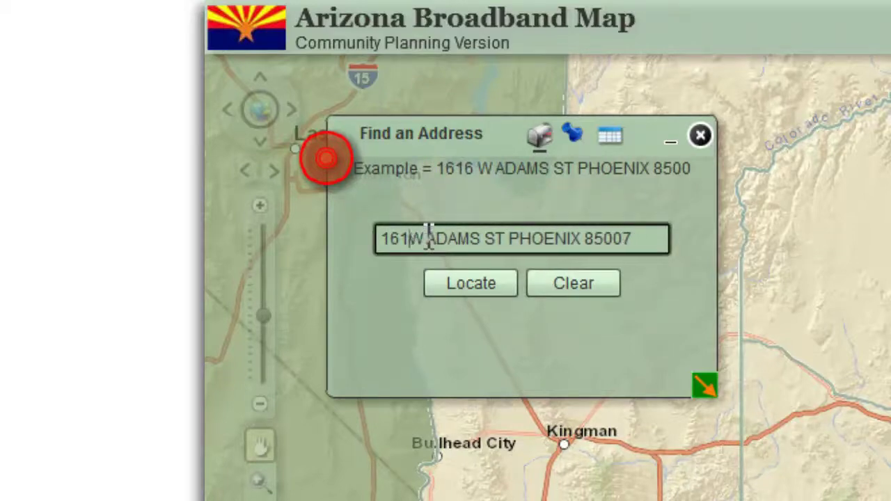
{"action": "left_click", "coordinate": [466, 286]}
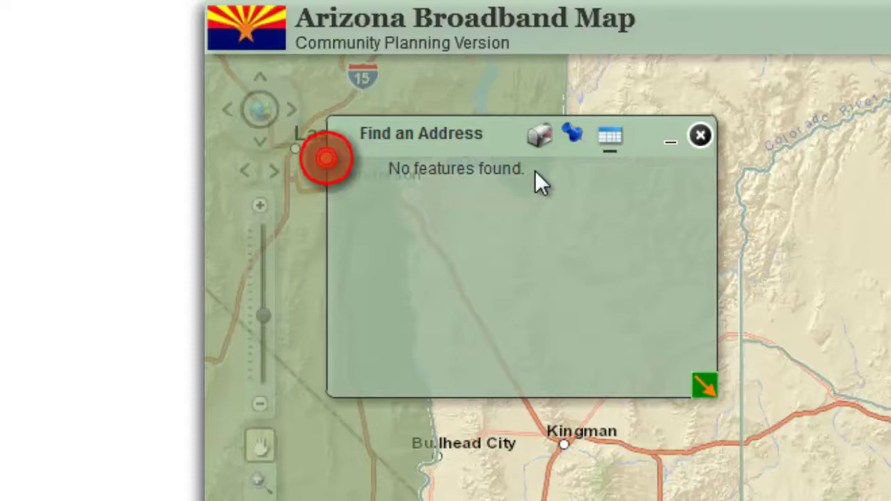
{"action": "left_click", "coordinate": [544, 143]}
Step: Restore house number 1616 and remove ZIP 85007 from the address
{"action": "left_click", "coordinate": [383, 240]}
{"action": "type", "text": "1616 W ADAMS ST PHOENIX 85007"}
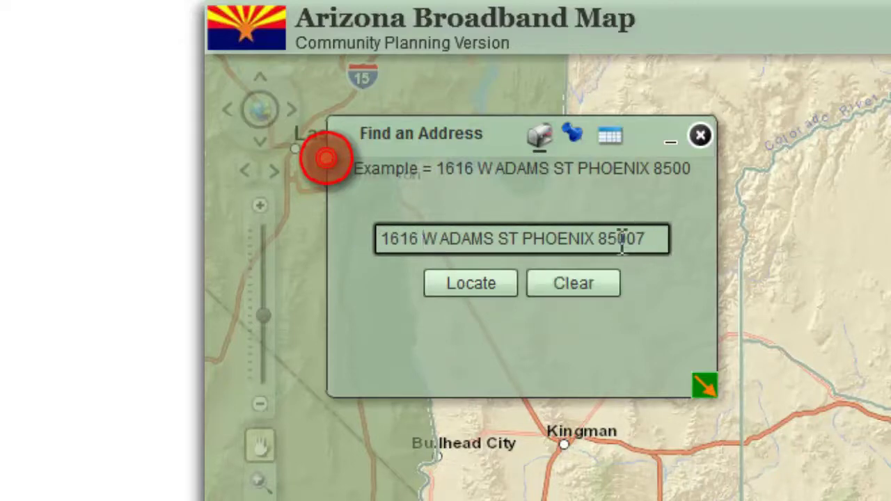
{"action": "left_click_drag", "start_coordinate": [599, 239], "coordinate": [674, 235]}
{"action": "key", "text": "BackSpace"}
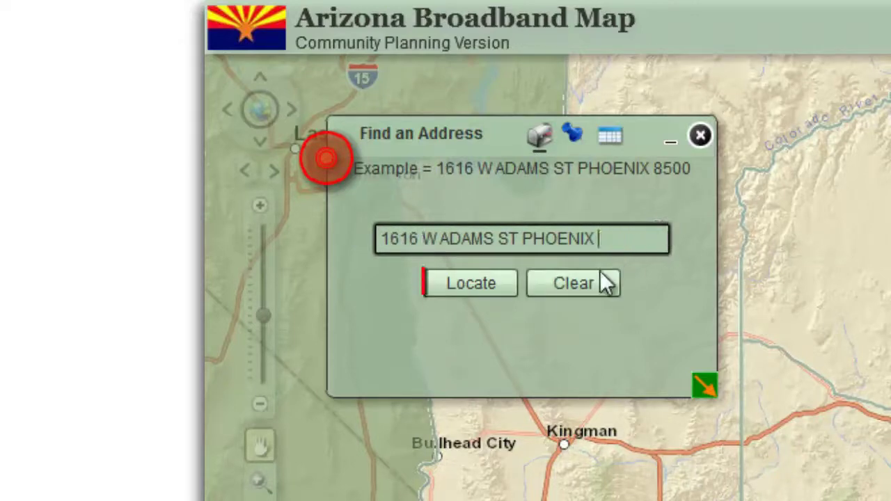
Step: Locate 1616 W ADAMS ST PHOENIX without ZIP, getting three matches, then return to the entry form
{"action": "left_click", "coordinate": [492, 282]}
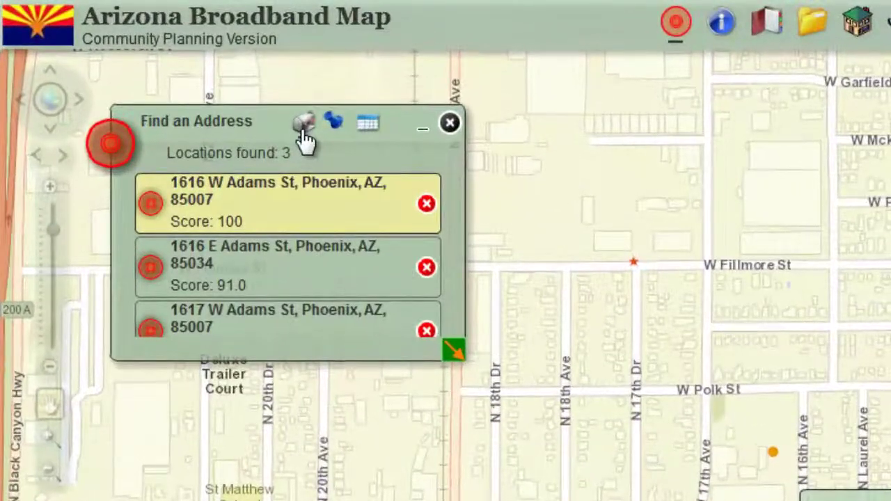
{"action": "left_click", "coordinate": [305, 133]}
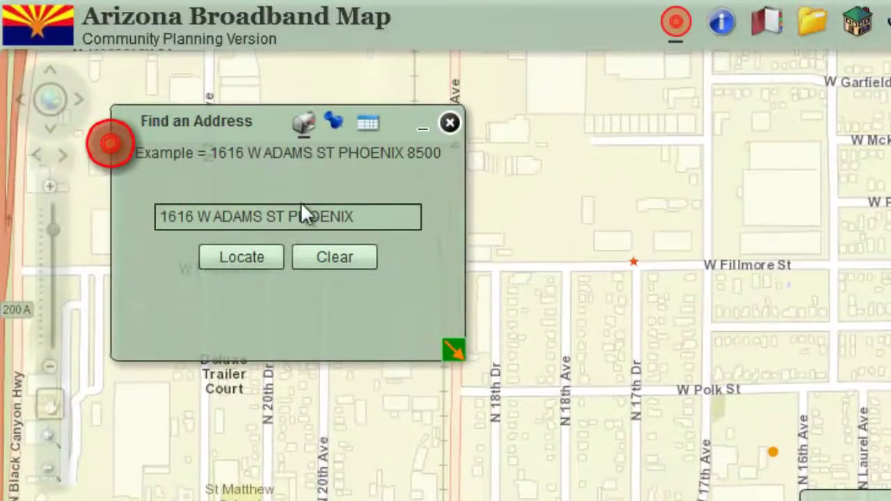
Step: Remove PHOENIX and locate the street with ZIP 85007 only, getting two matches
{"action": "left_click_drag", "start_coordinate": [291, 217], "coordinate": [374, 218]}
{"action": "key", "text": "BackSpace"}
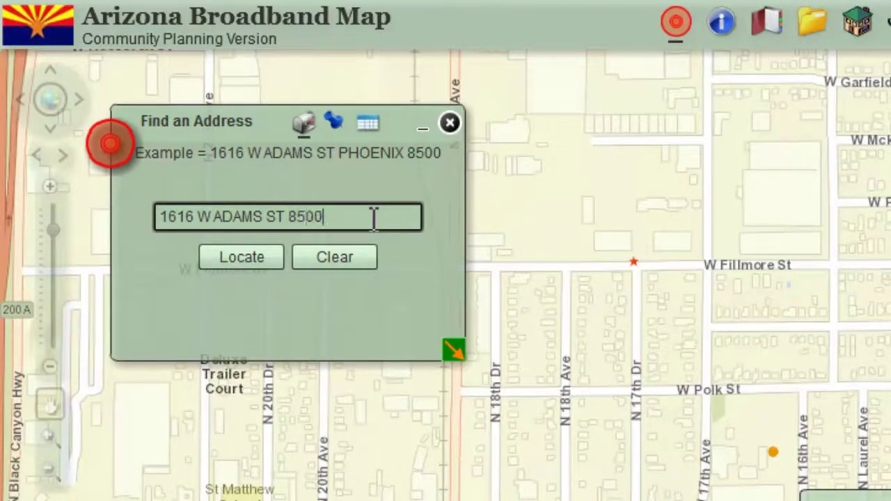
{"action": "left_click", "coordinate": [244, 267]}
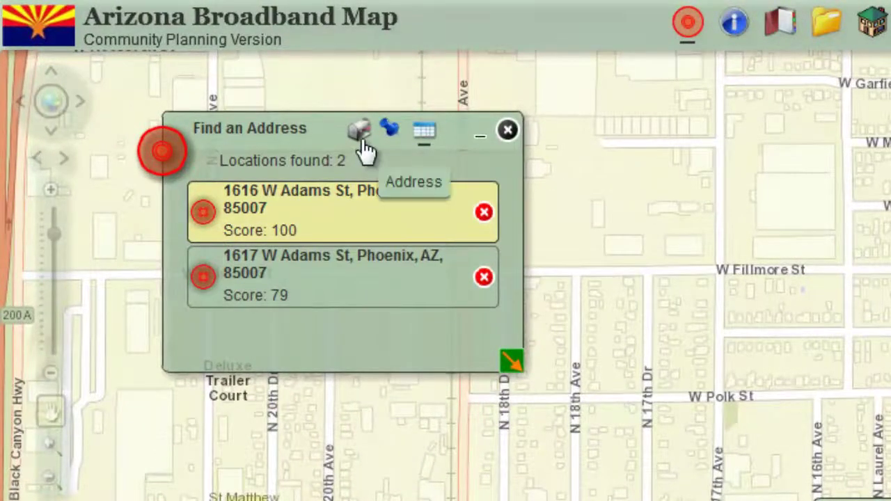
{"action": "left_click", "coordinate": [363, 143]}
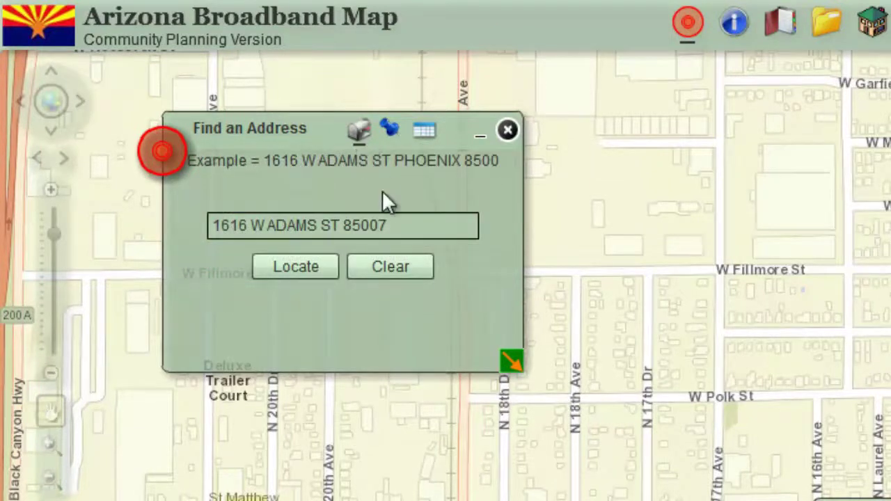
Step: Clear the address field and paste 1000 E FRONTIER ST 85541
{"action": "left_click", "coordinate": [411, 270]}
{"action": "left_click", "coordinate": [477, 227]}
{"action": "type", "text": "1000 E FRONTIER ST 85541"}
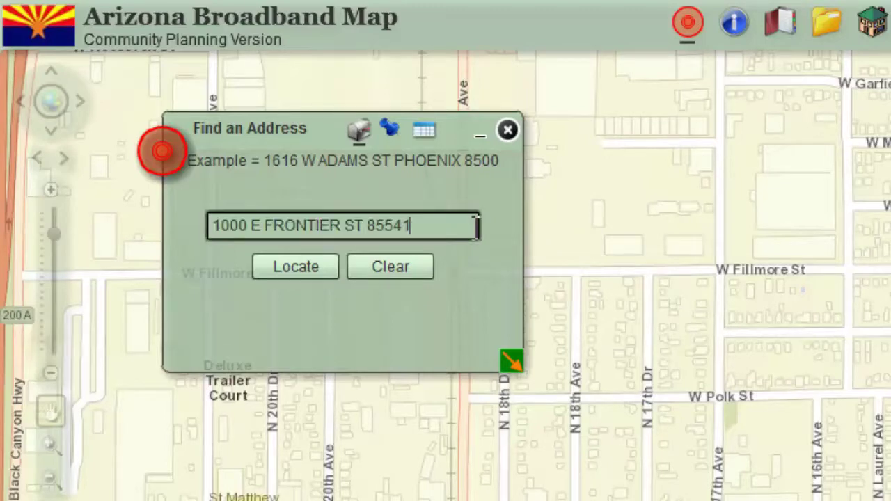
Step: Locate 1000 E Frontier St 85541, getting two Payson matches, and zoom to the top one
{"action": "left_click", "coordinate": [314, 266]}
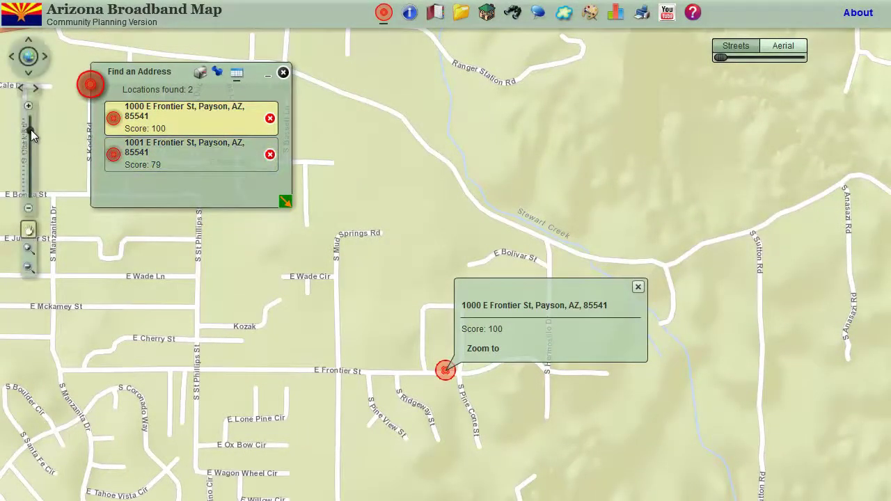
{"action": "mouse_move", "coordinate": [31, 129]}
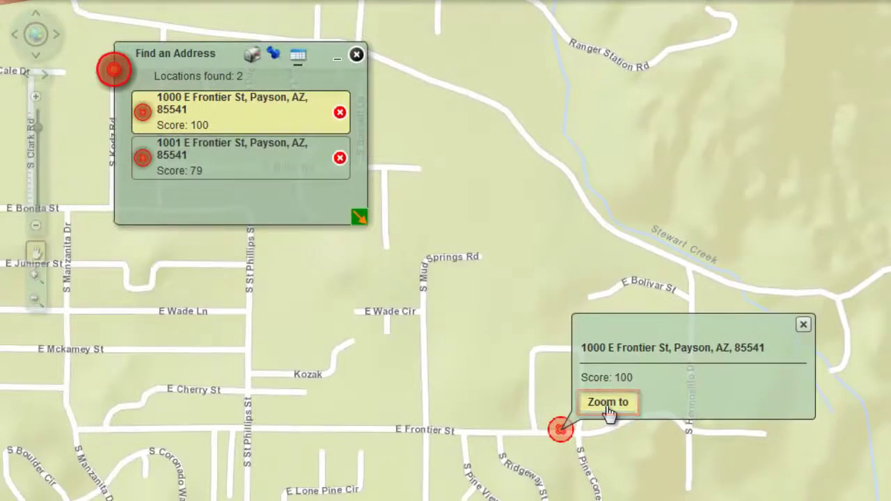
{"action": "left_click", "coordinate": [607, 407]}
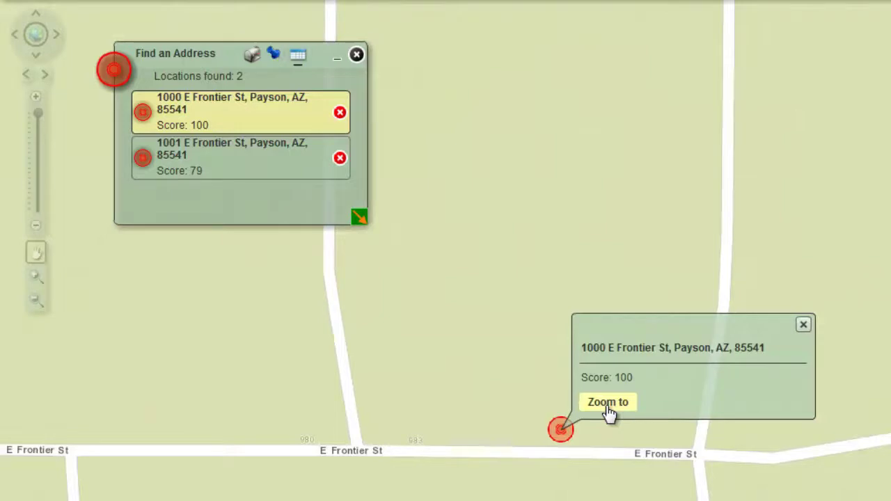
Step: Show aerial imagery around the Payson Frontier St pin, zoom out two steps, then restore streets
{"action": "mouse_move", "coordinate": [39, 119]}
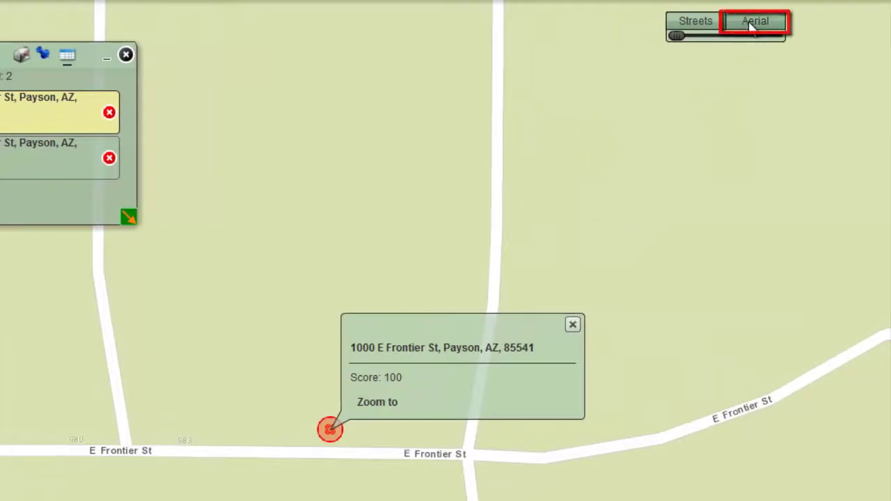
{"action": "left_click", "coordinate": [751, 24]}
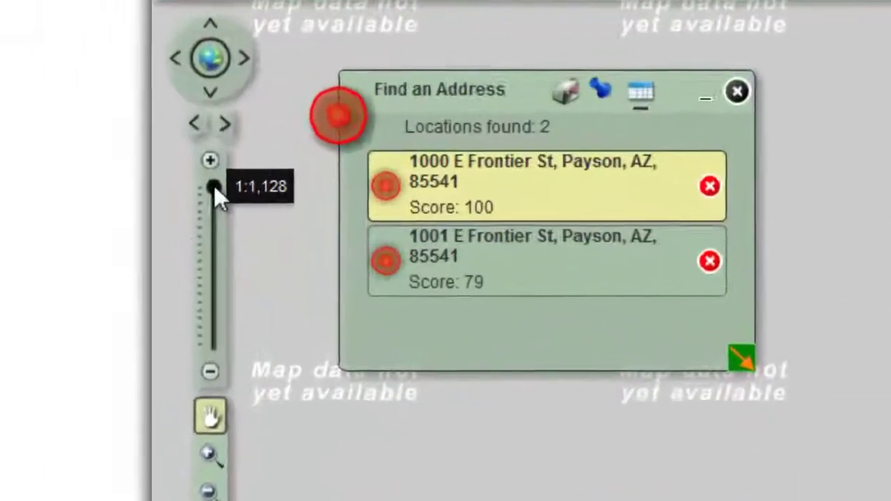
{"action": "left_click_drag", "start_coordinate": [88, 137], "coordinate": [89, 147]}
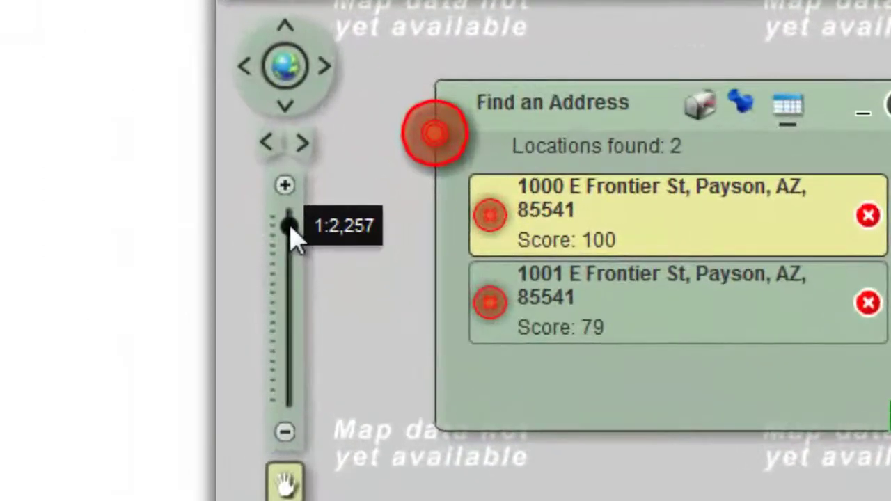
{"action": "left_click_drag", "start_coordinate": [290, 229], "coordinate": [290, 237]}
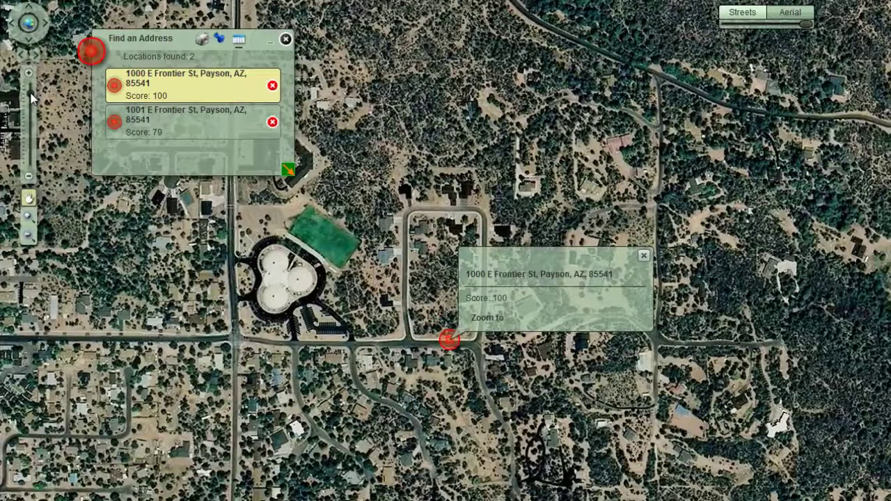
{"action": "left_click", "coordinate": [754, 23]}
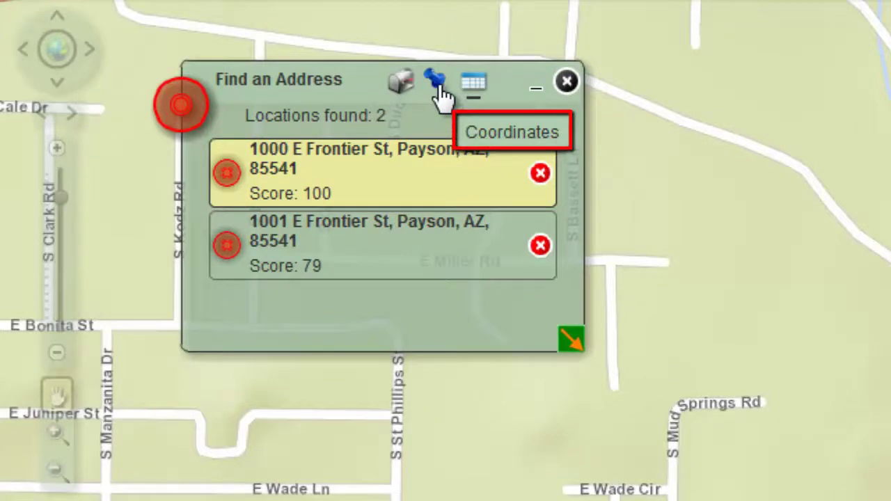
Step: Switch to coordinate search and locate longitude -112.09700, latitude 33.44818 near W Adams St, Phoenix
{"action": "left_click", "coordinate": [435, 82]}
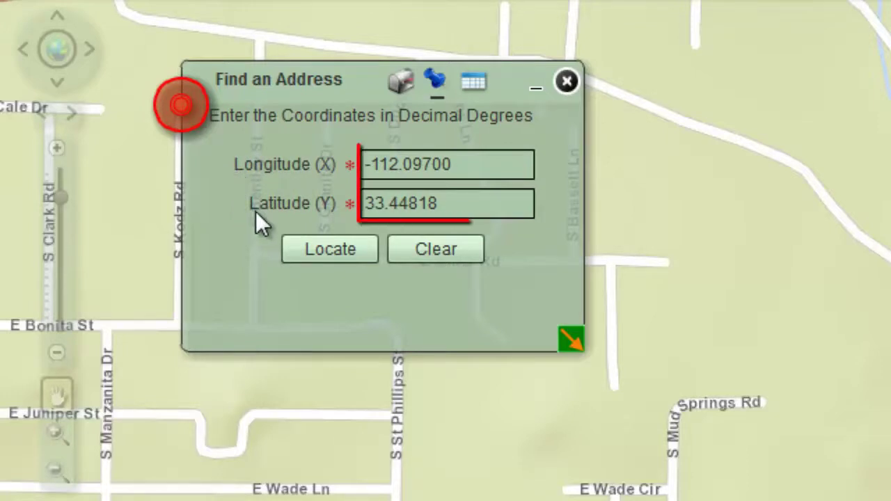
{"action": "left_click", "coordinate": [352, 261]}
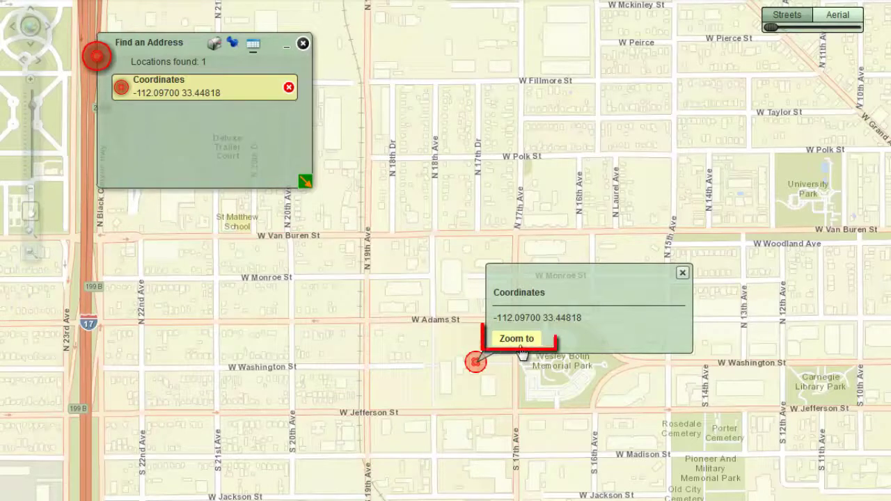
Step: Zoom to the Capitol Museum pin, view it on Aerial then Streets, and reopen coordinate entry
{"action": "left_click", "coordinate": [519, 345]}
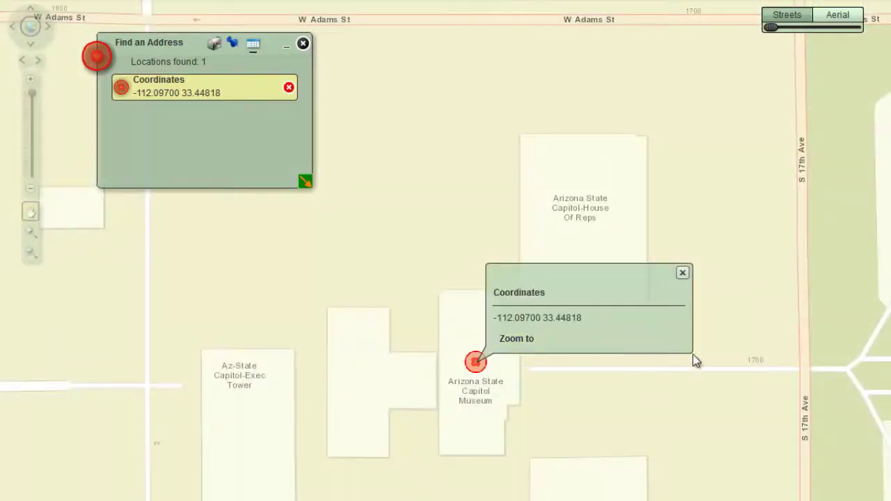
{"action": "left_click", "coordinate": [835, 17]}
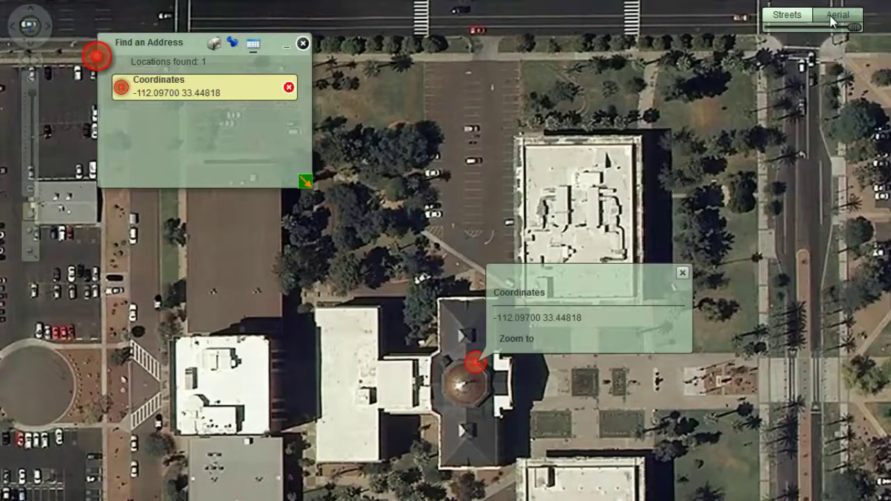
{"action": "left_click", "coordinate": [786, 14]}
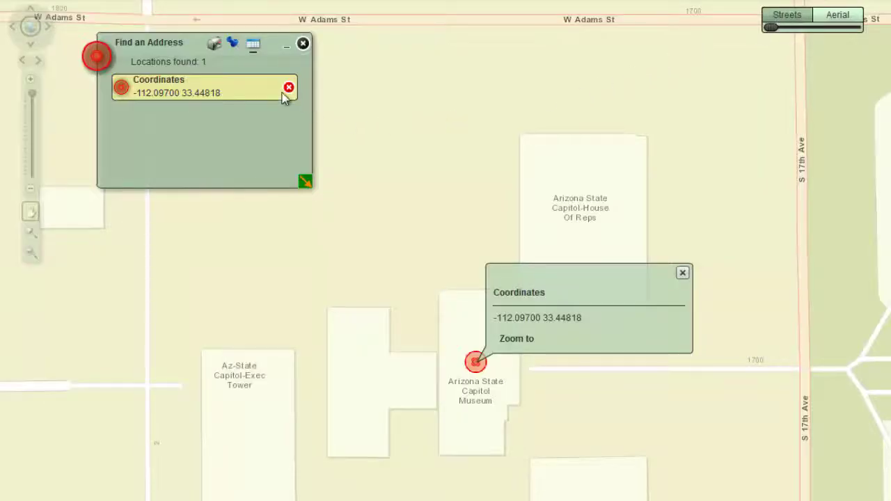
{"action": "left_click", "coordinate": [234, 46]}
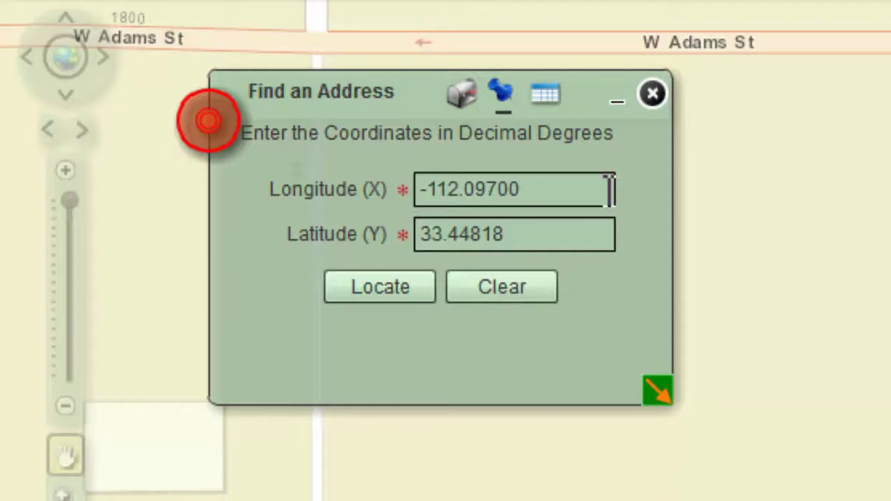
Step: Drop the minus sign to locate longitude 112.09700, then zoom out to find the pin in China
{"action": "left_click", "coordinate": [432, 188]}
{"action": "key", "text": "BackSpace"}
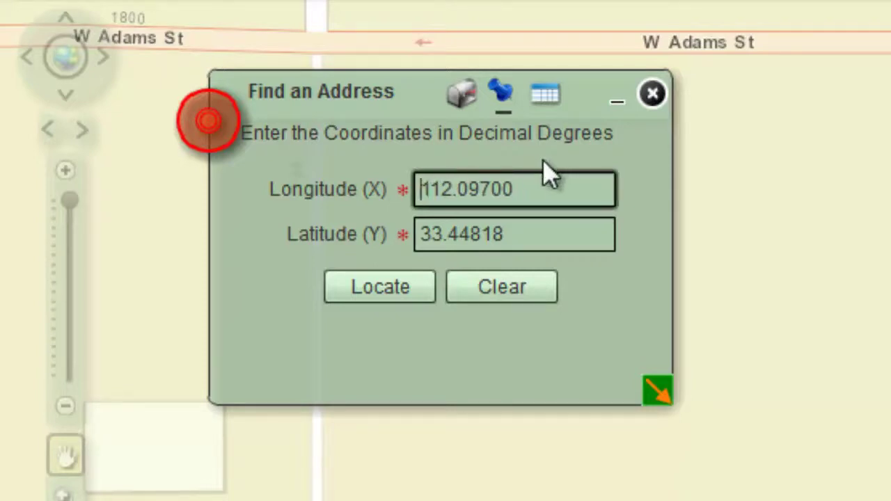
{"action": "left_click", "coordinate": [397, 288]}
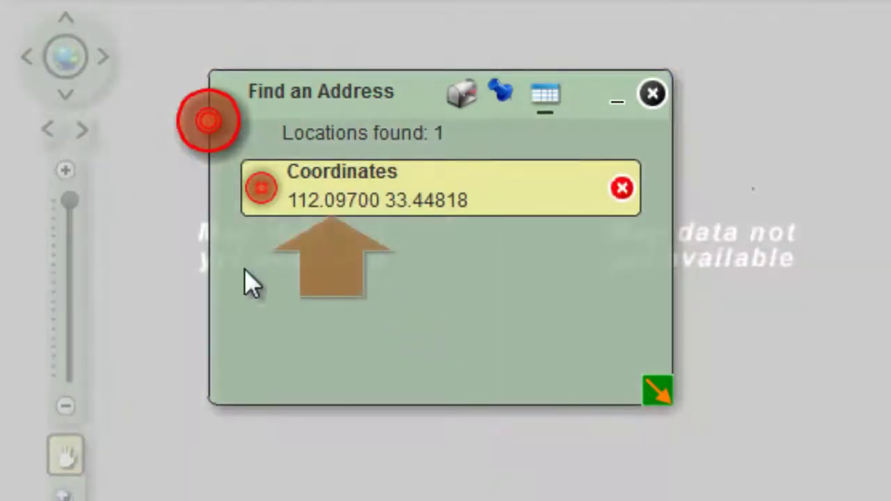
{"action": "left_click_drag", "start_coordinate": [70, 205], "coordinate": [71, 341]}
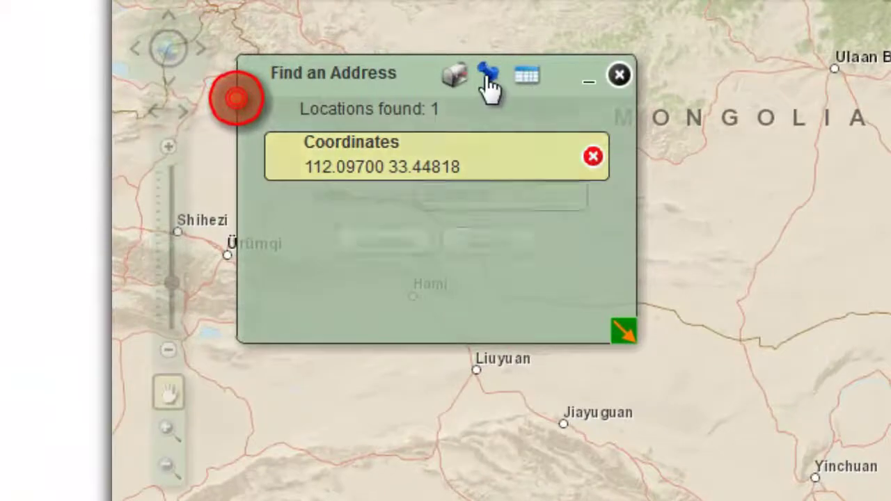
Step: Clear the coordinates, locate longitude 0 and latitude 0, and zoom out to the Gulf of Guinea pin
{"action": "left_click", "coordinate": [489, 76]}
{"action": "left_click", "coordinate": [491, 236]}
{"action": "left_click", "coordinate": [467, 162]}
{"action": "type", "text": "0"}
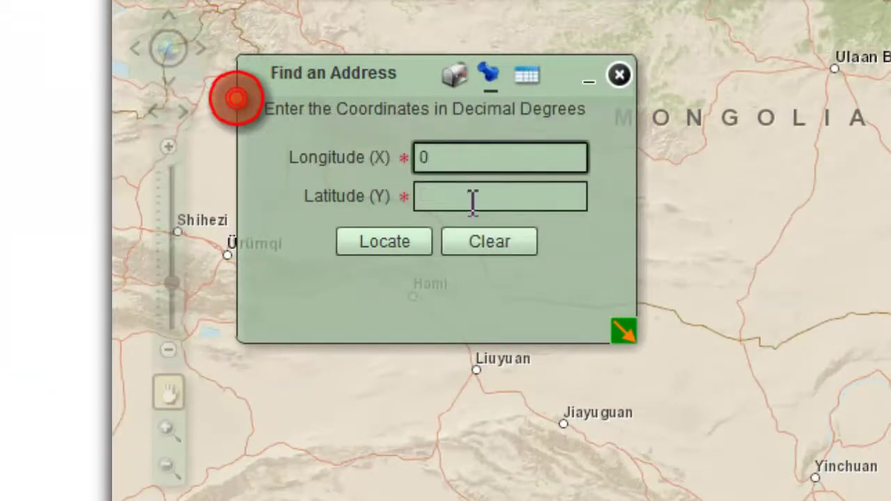
{"action": "left_click", "coordinate": [473, 202]}
{"action": "type", "text": "0"}
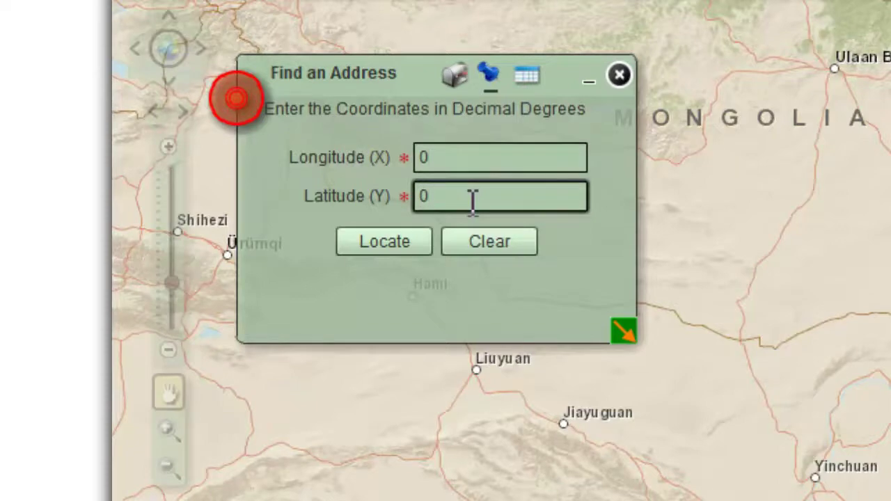
{"action": "left_click", "coordinate": [395, 243]}
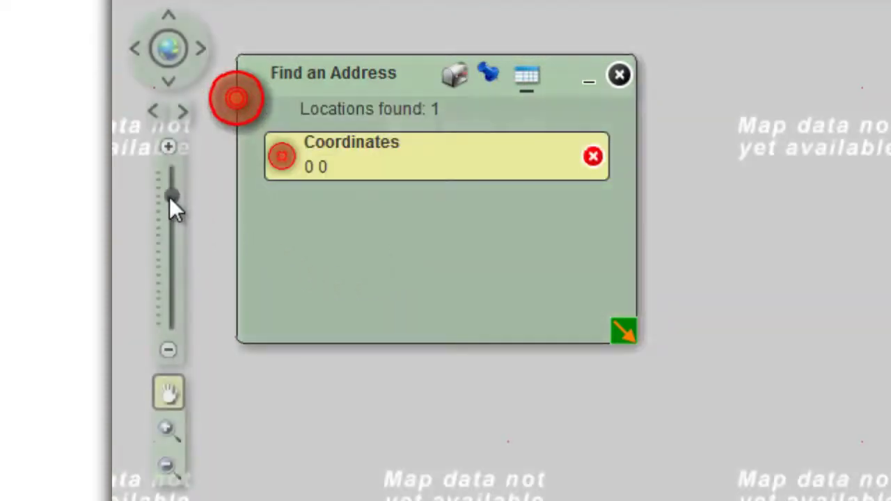
{"action": "mouse_move", "coordinate": [165, 217]}
{"action": "left_click_drag", "start_coordinate": [165, 217], "coordinate": [161, 298]}
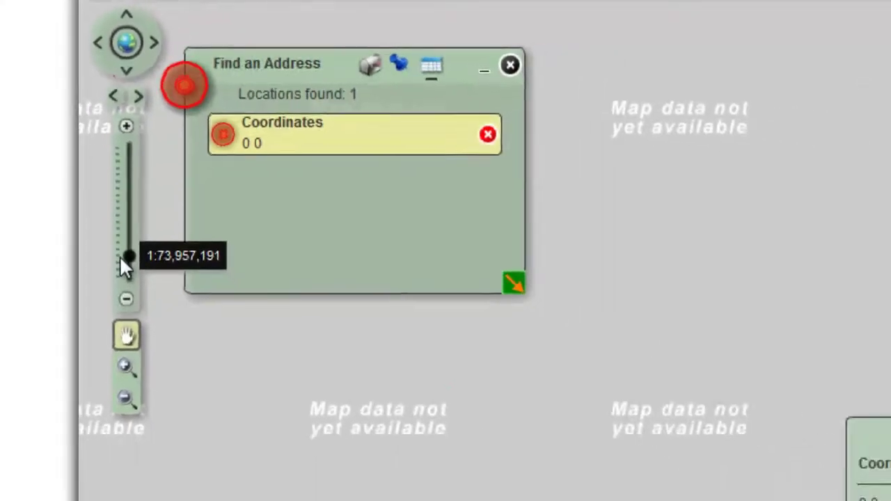
{"action": "left_click_drag", "start_coordinate": [121, 259], "coordinate": [121, 255]}
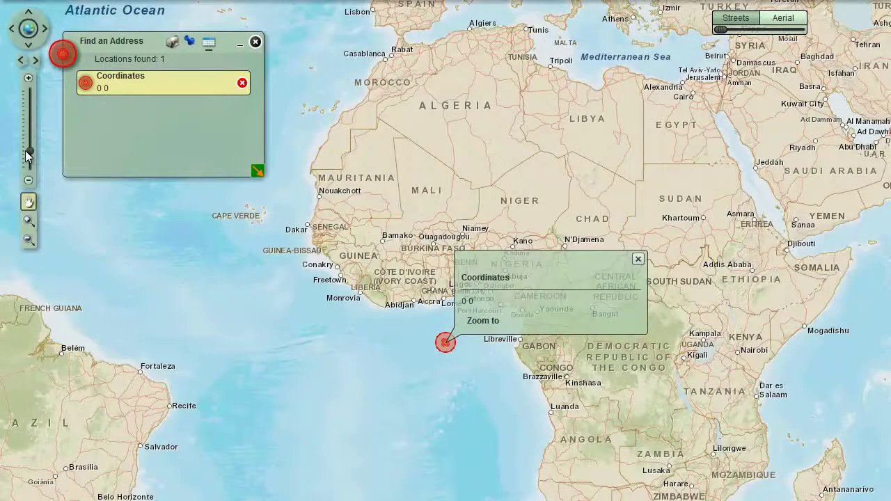
{"action": "left_click", "coordinate": [29, 180]}
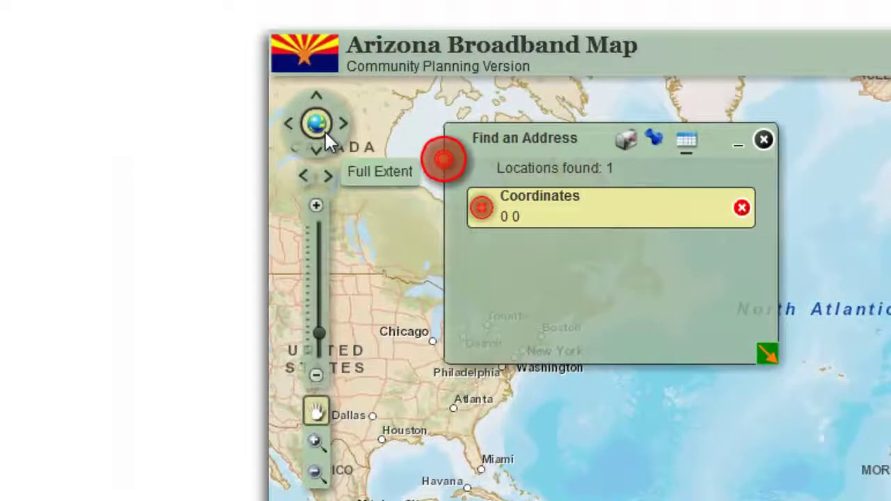
Step: Jump to the full Arizona extent, zoom out once, and toggle the overview map closed, open, closed
{"action": "left_click", "coordinate": [324, 132]}
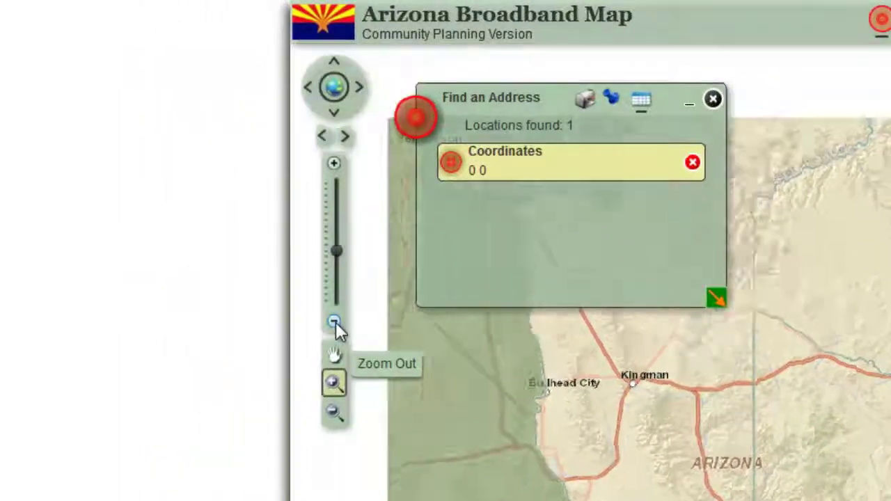
{"action": "left_click", "coordinate": [335, 323]}
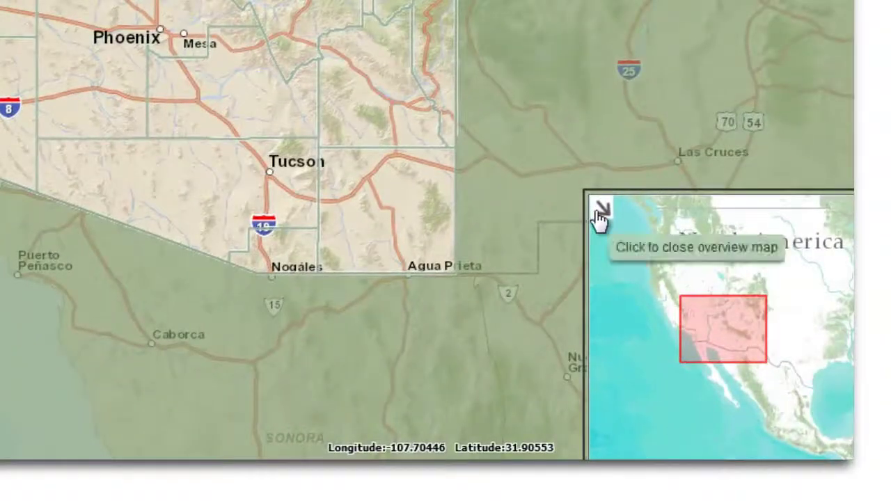
{"action": "left_click", "coordinate": [600, 216]}
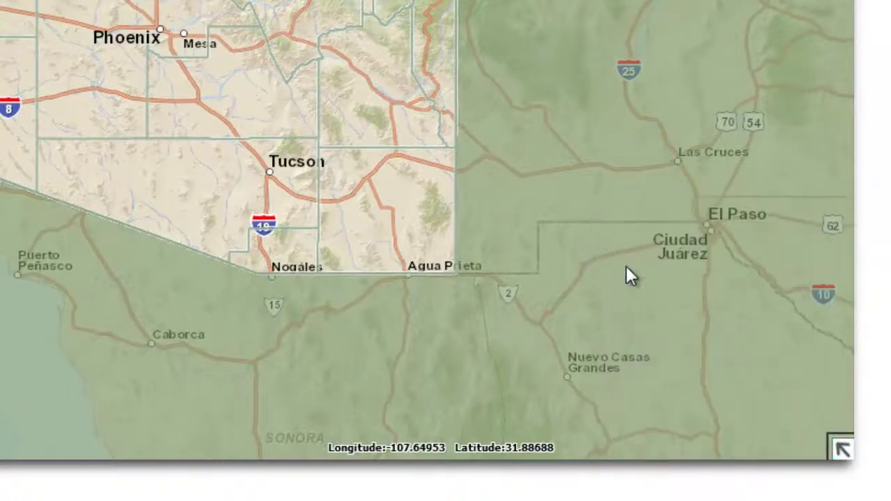
{"action": "left_click", "coordinate": [842, 451]}
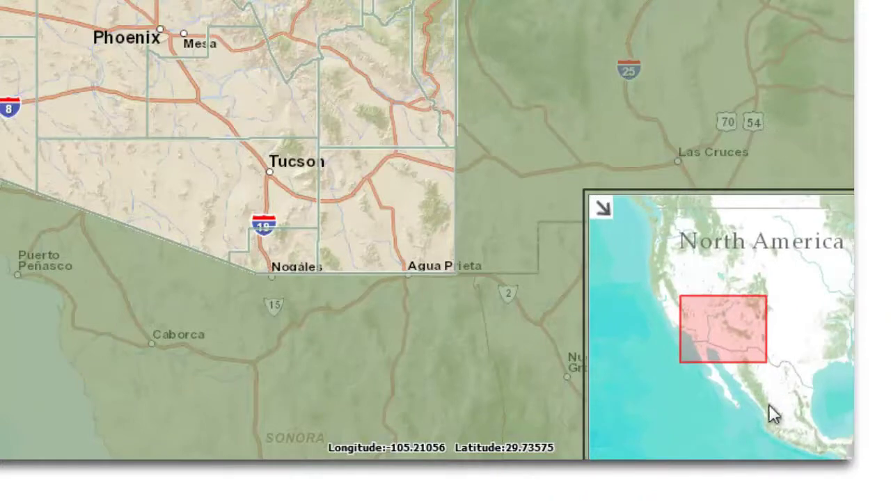
{"action": "left_click", "coordinate": [601, 209]}
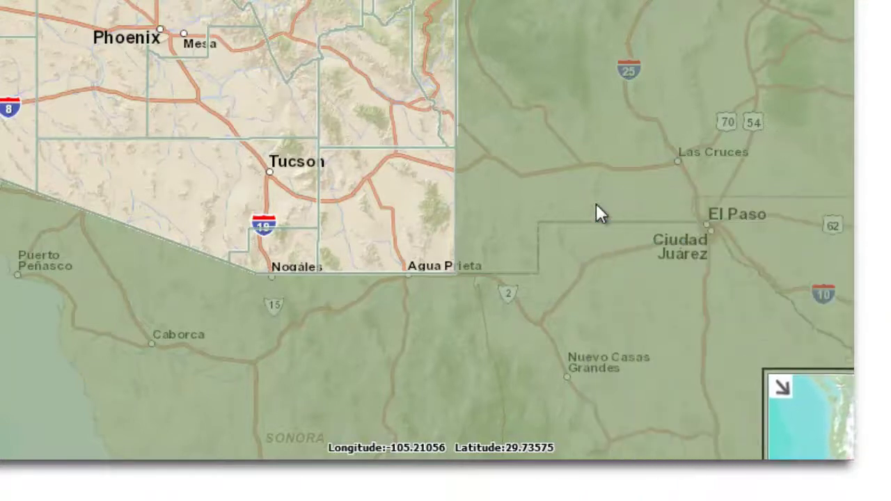